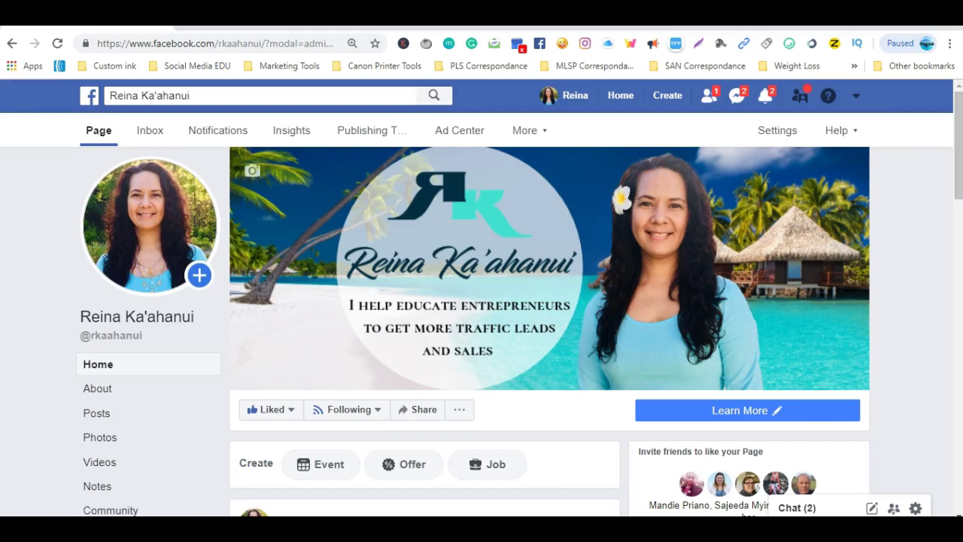
Open the dropdown of the Learn More button under the cover photo
click(751, 416)
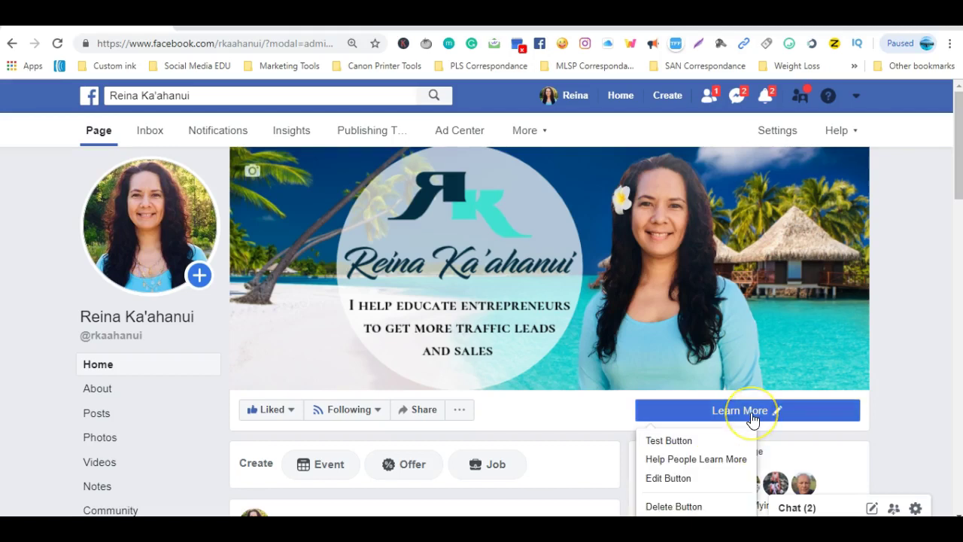
Choose Edit Button to open the Add a Button dialog
click(708, 480)
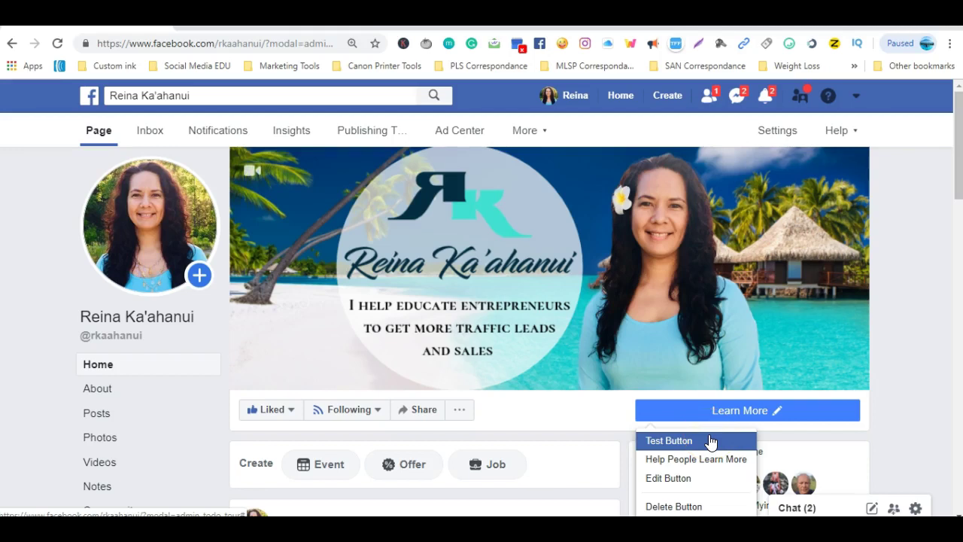
click(698, 480)
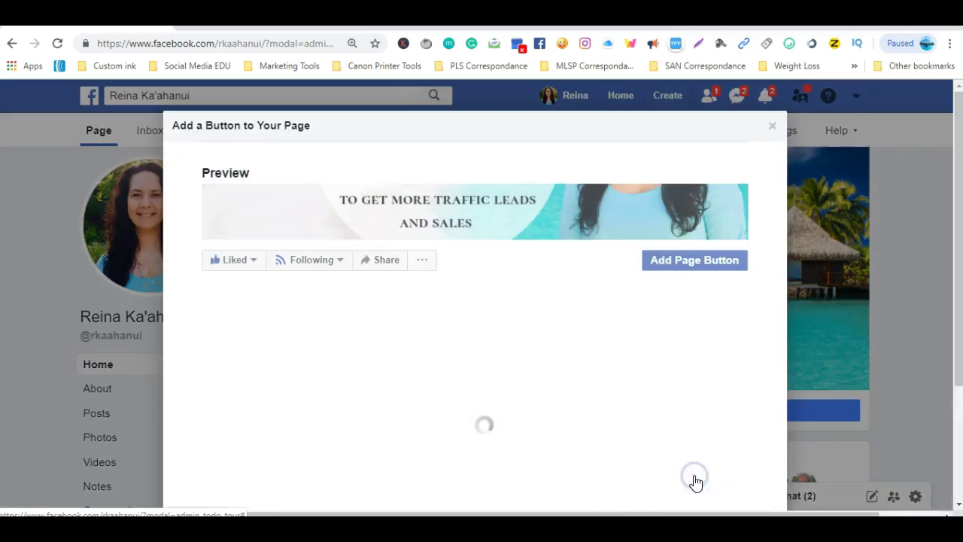
scroll(652, 346, down, 1)
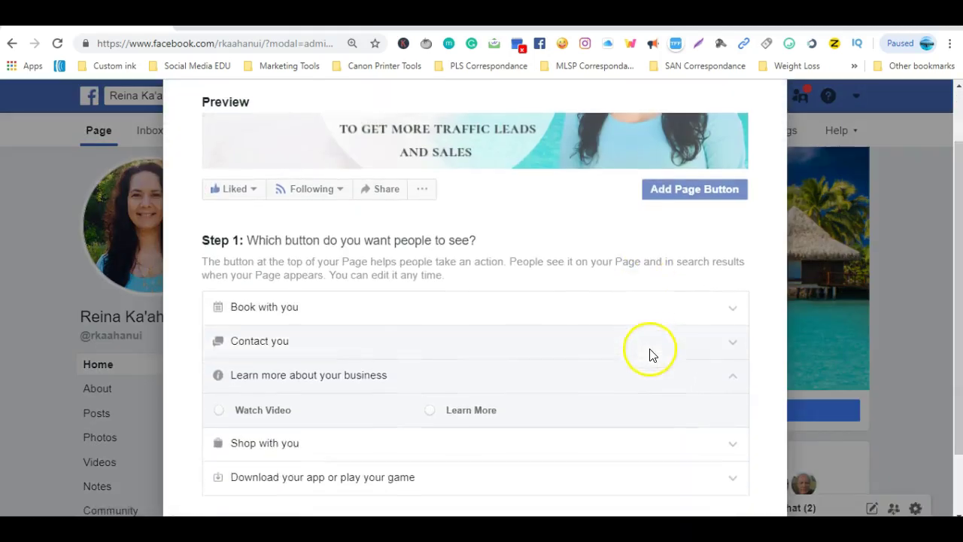
Preview and deselect Book Now under Book with you, then expand the Contact you choices
click(289, 307)
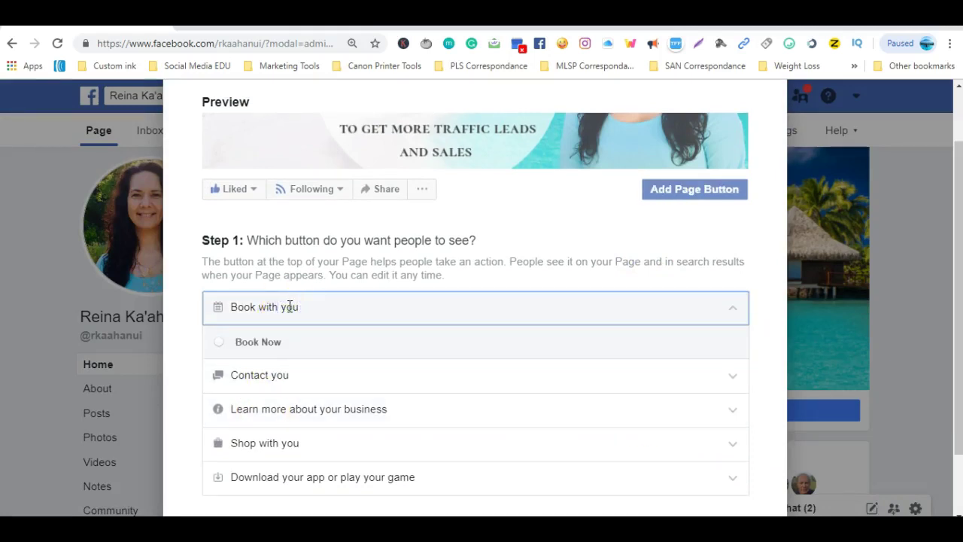
click(289, 344)
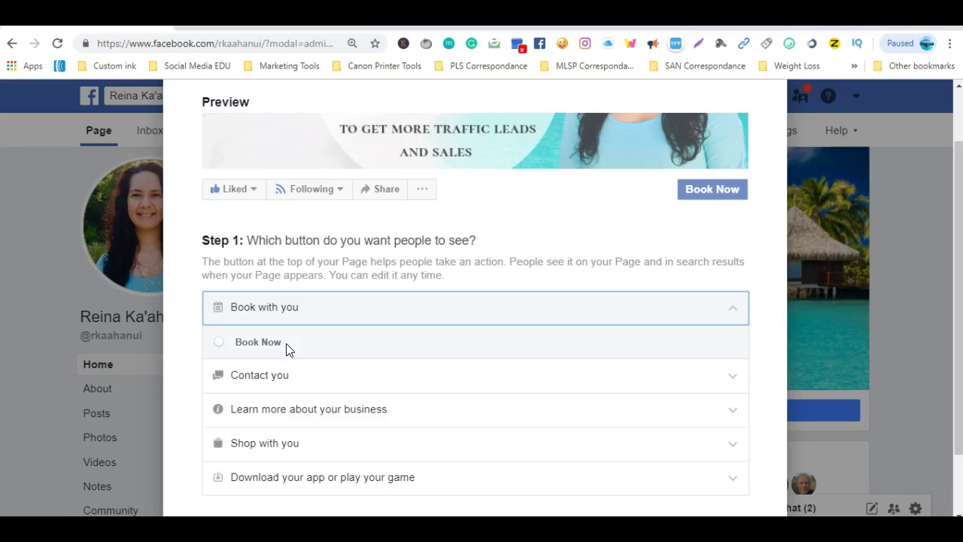
click(288, 346)
click(286, 376)
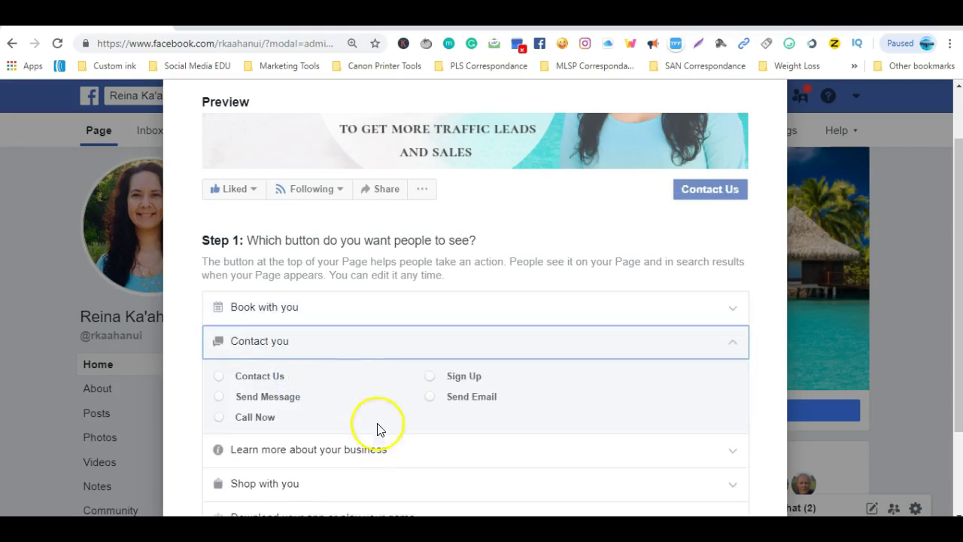
scroll(376, 437, down, 1)
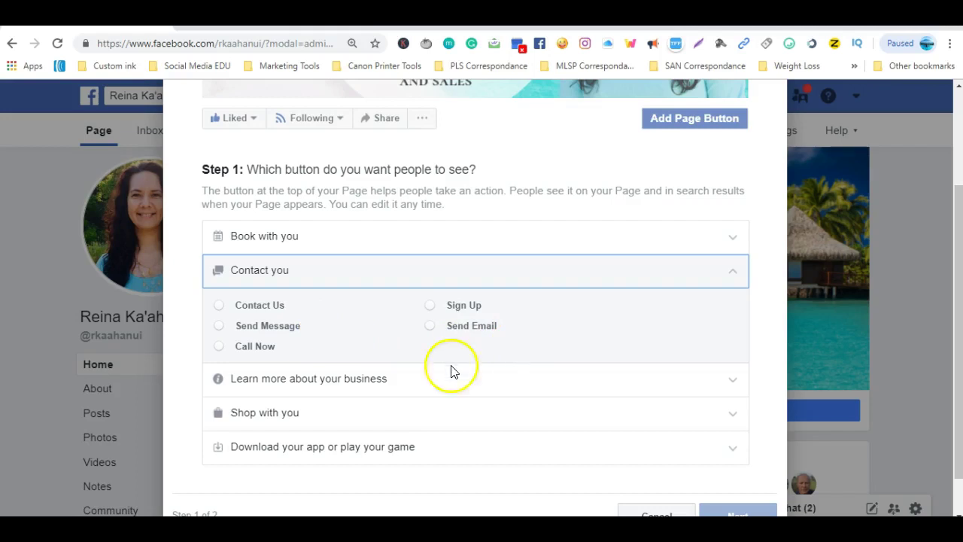
Compare Learn More and Watch Video under Learn more about your business, settling on Learn More
click(441, 387)
click(465, 347)
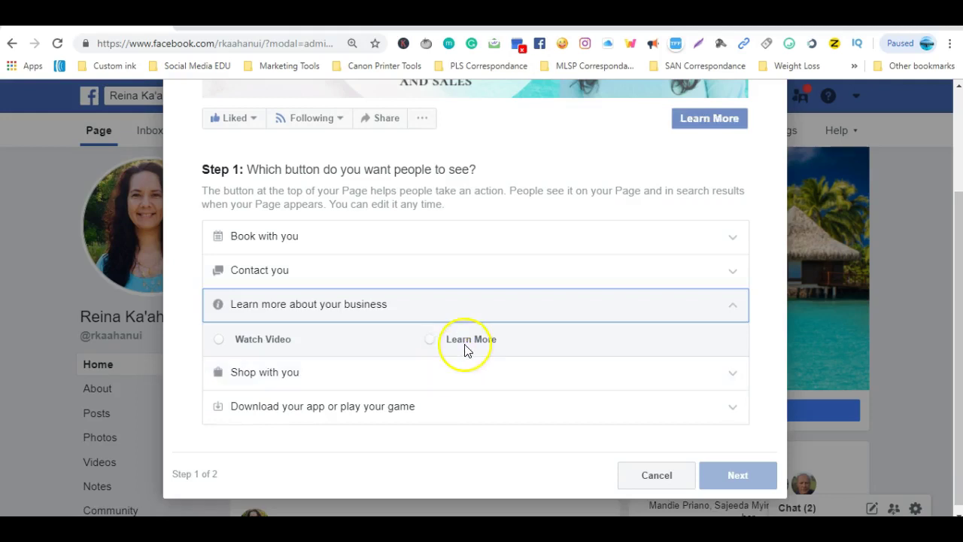
click(310, 348)
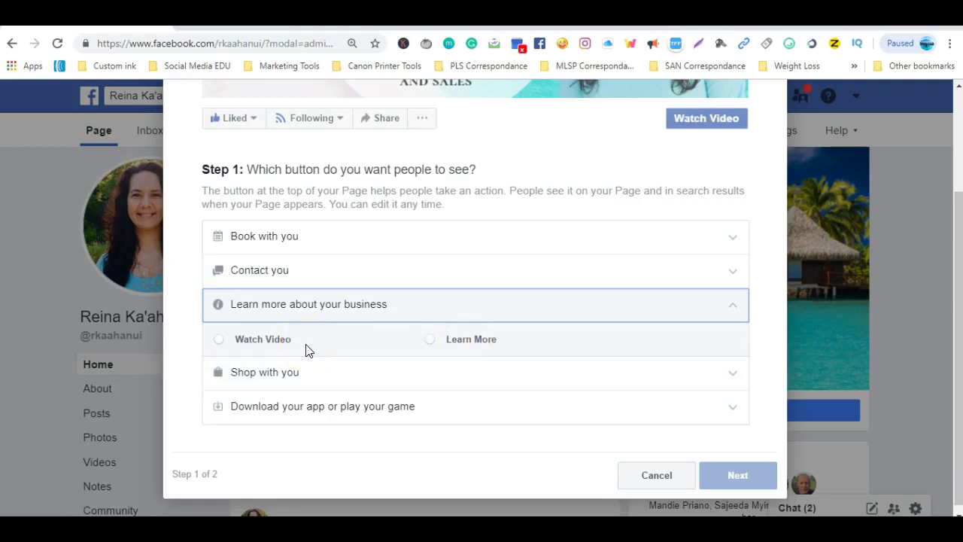
click(426, 348)
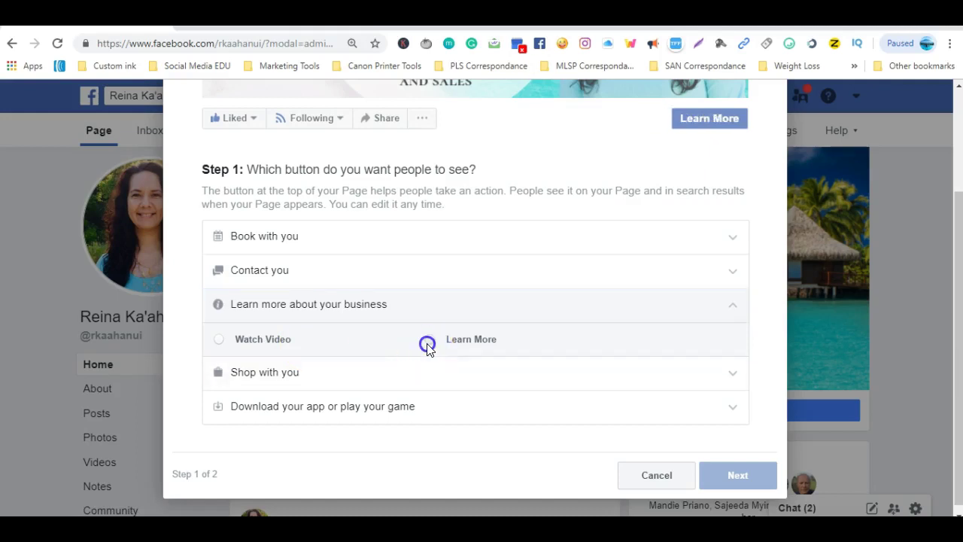
Clear Shop Now under Shop with you and preview Learn More again
click(419, 380)
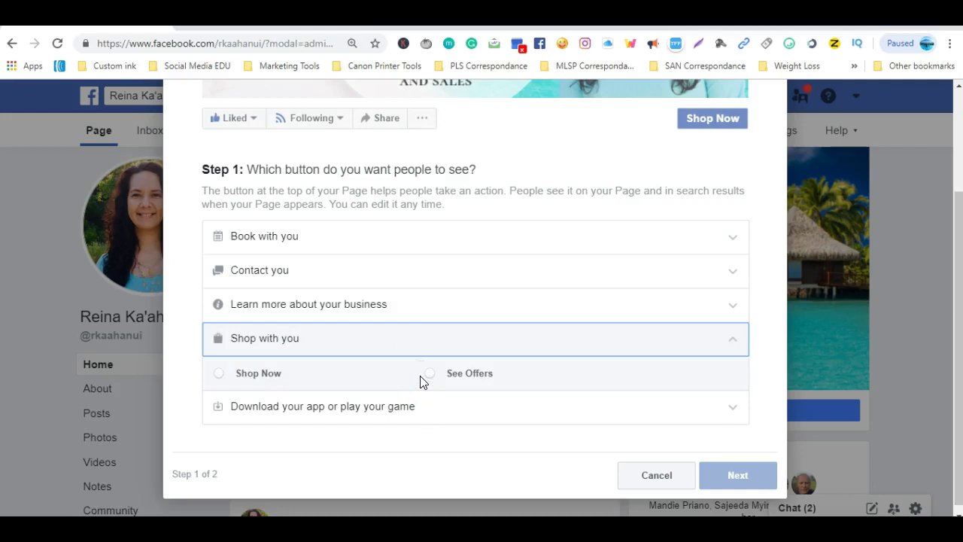
click(299, 387)
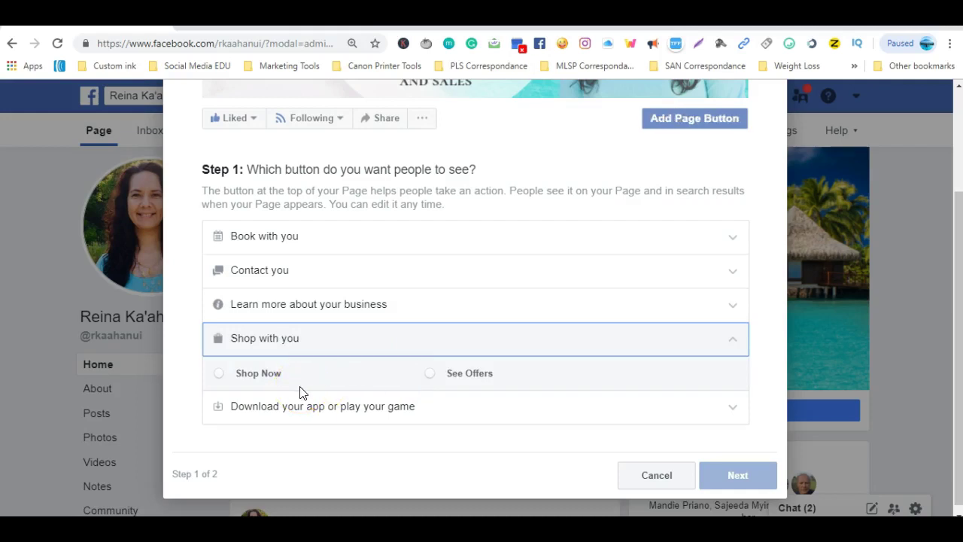
click(435, 310)
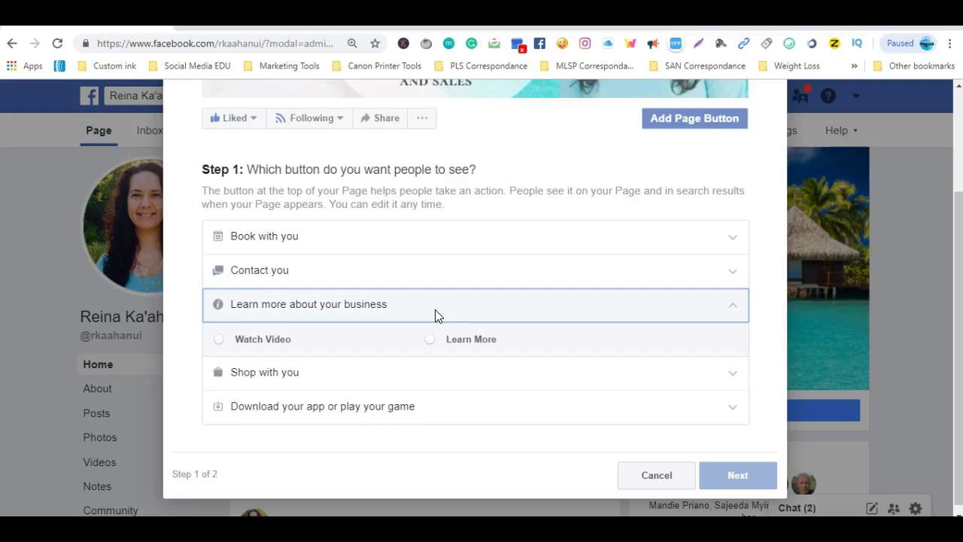
click(430, 338)
Choose Learn More, go to Step 2, pick Website Link, then cancel the URL popup
click(430, 340)
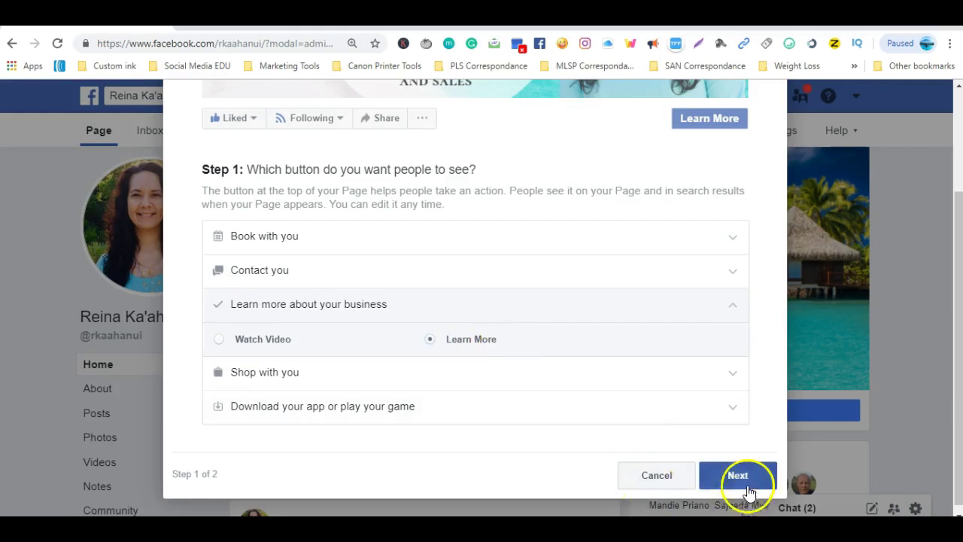
click(743, 476)
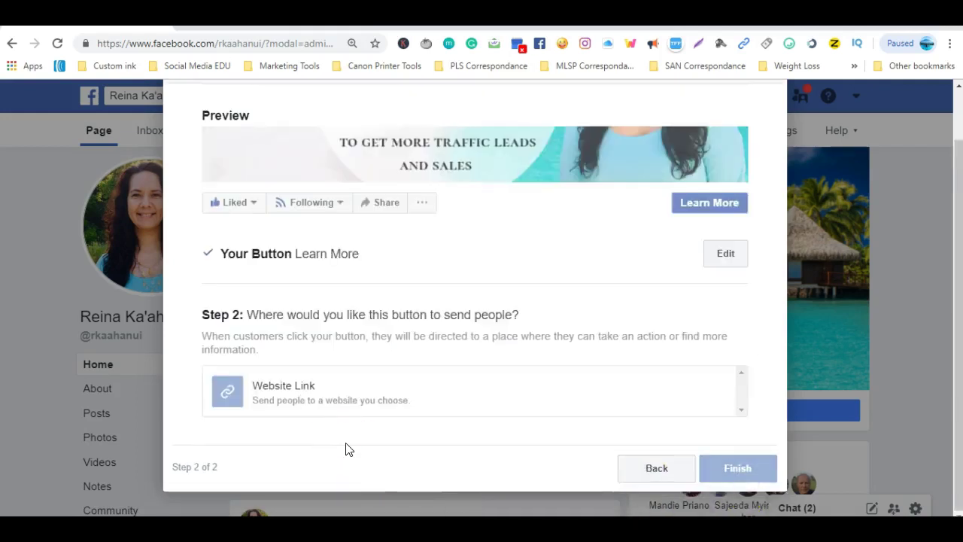
click(321, 388)
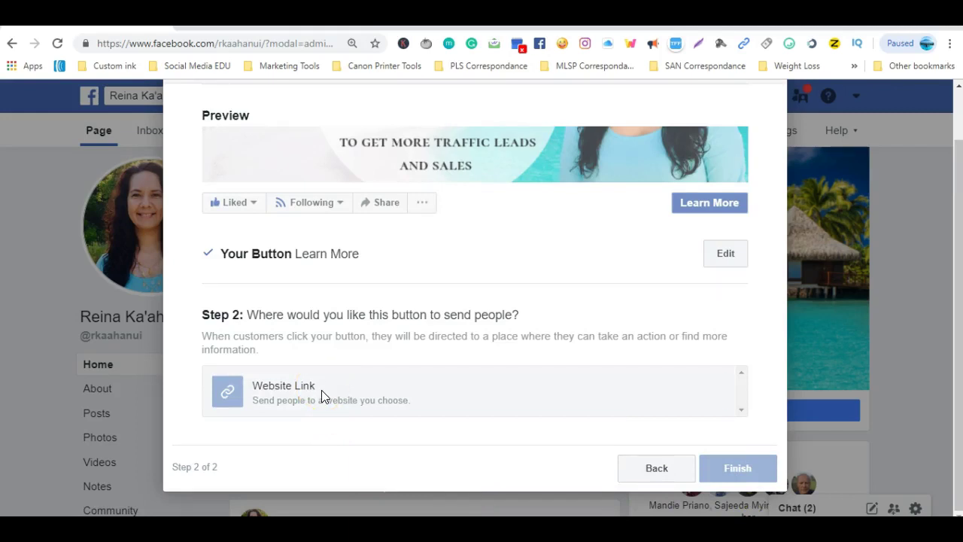
click(321, 389)
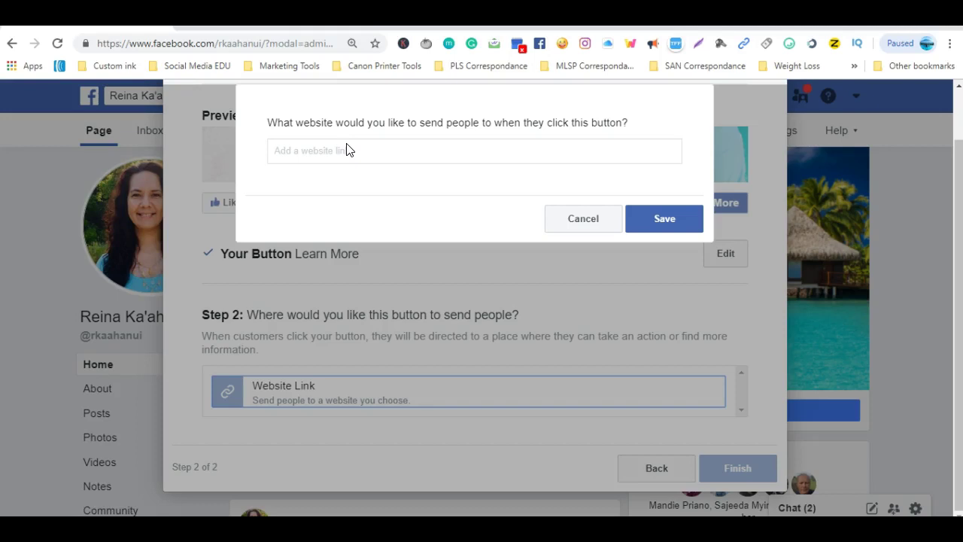
click(574, 229)
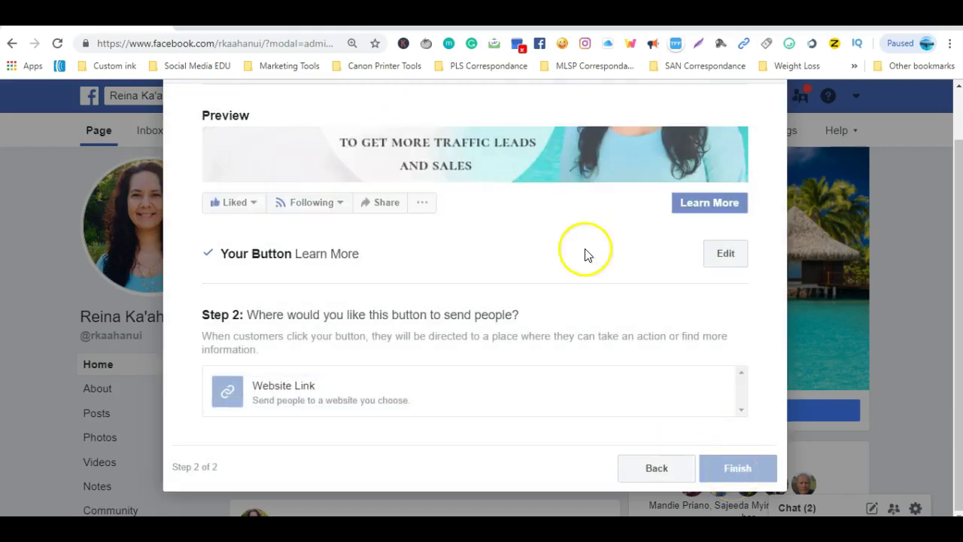
scroll(585, 251, up, 2)
Close the button dialog and test the Learn More button, opening the Wealthy Affiliate site
click(776, 126)
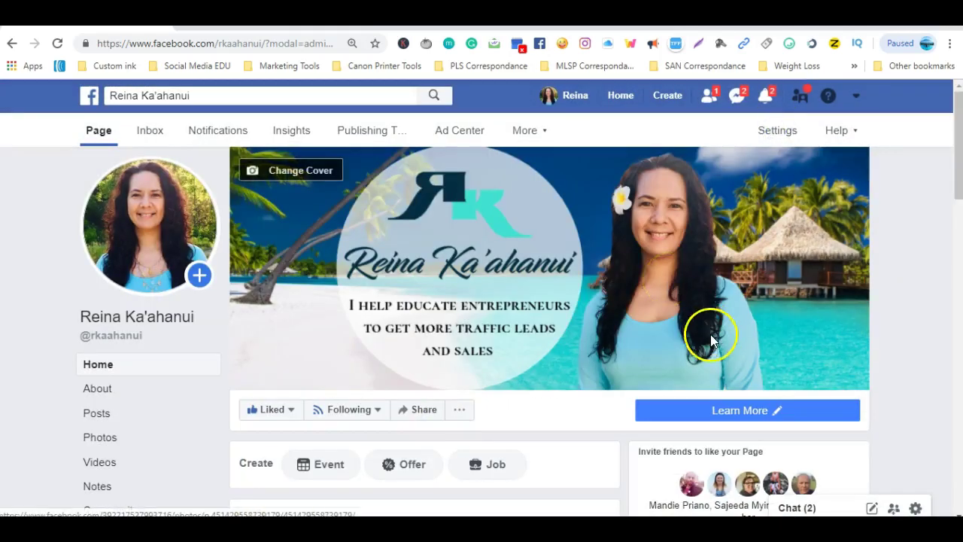
click(729, 411)
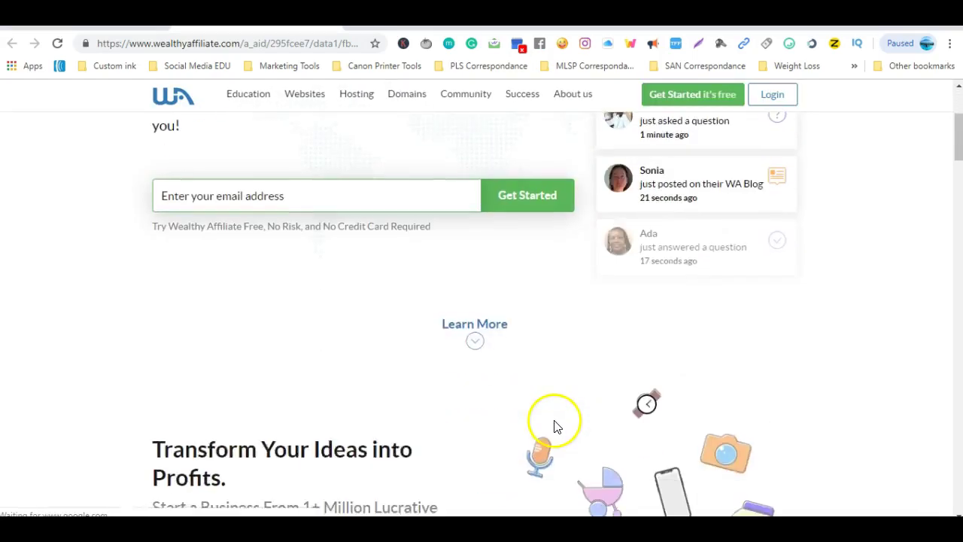
Leave the Wealthy Affiliate landing page and return to the Facebook business page
scroll(555, 447, up, 4)
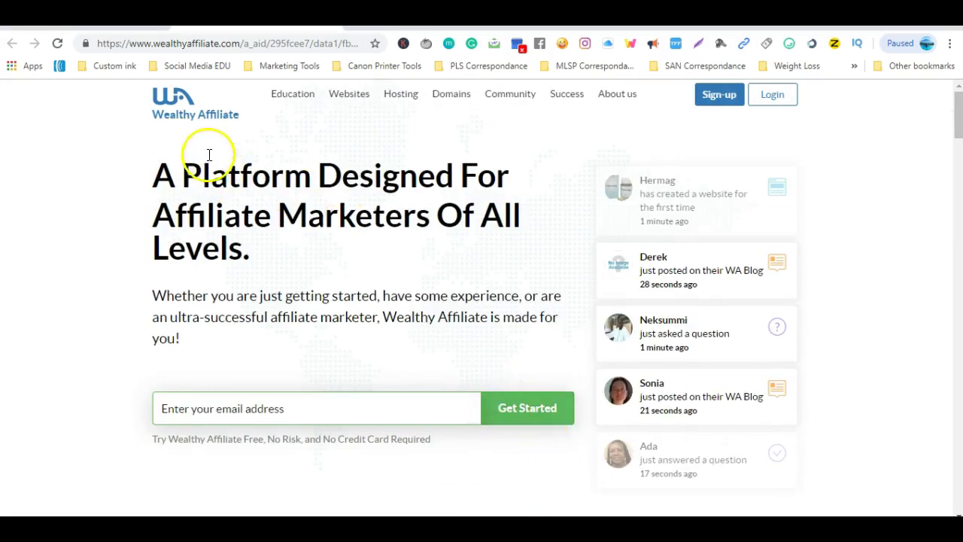
key(ctrl+Tab)
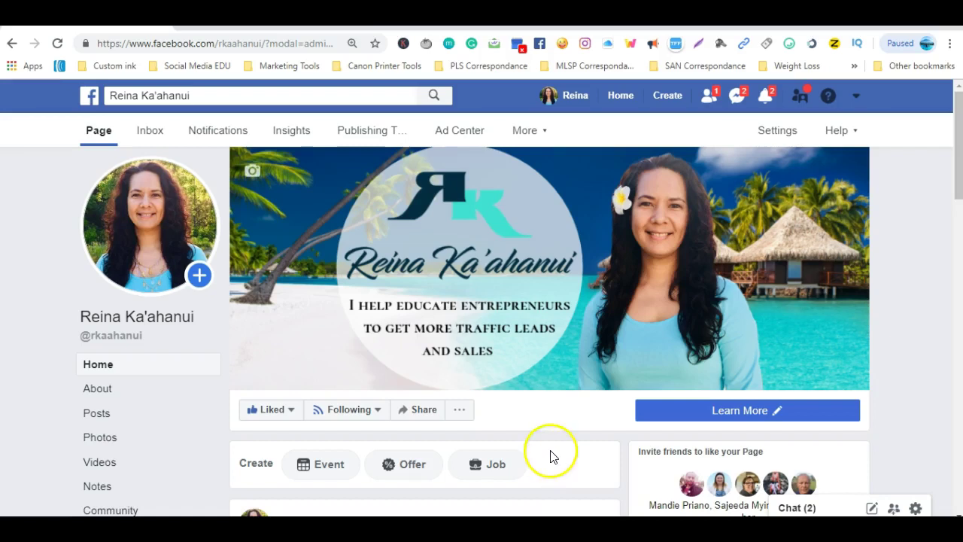
Open the page Settings on the Messenger Platform section
scroll(585, 477, down, 2)
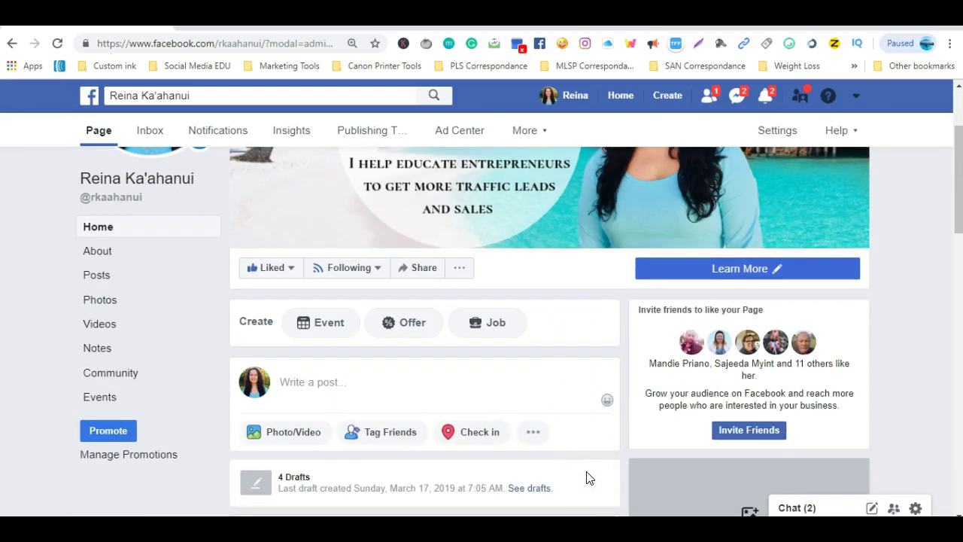
scroll(589, 477, up, 1)
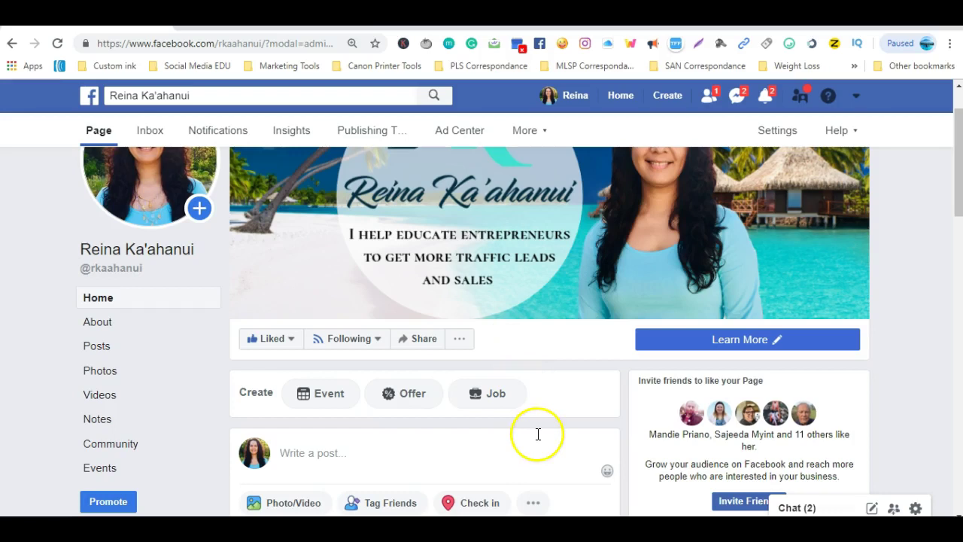
scroll(557, 452, up, 2)
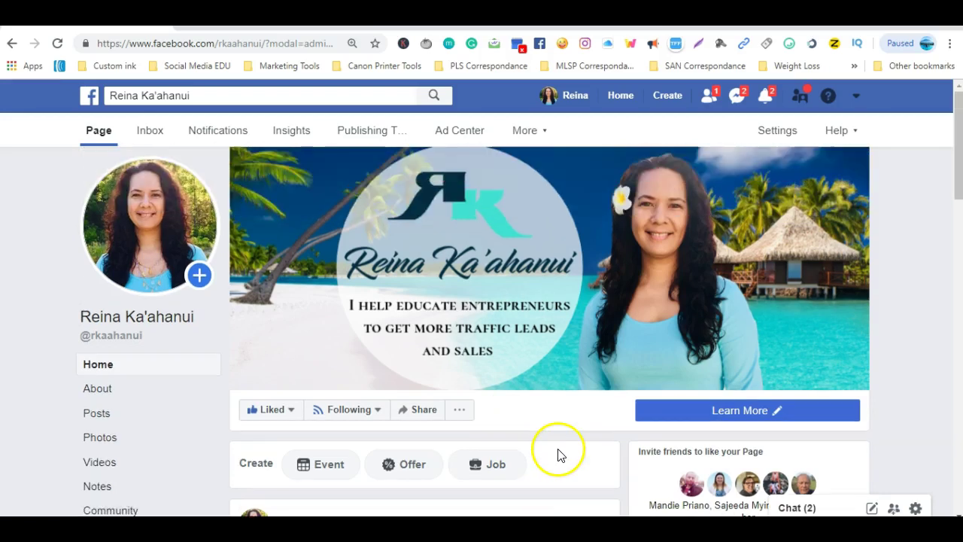
click(778, 132)
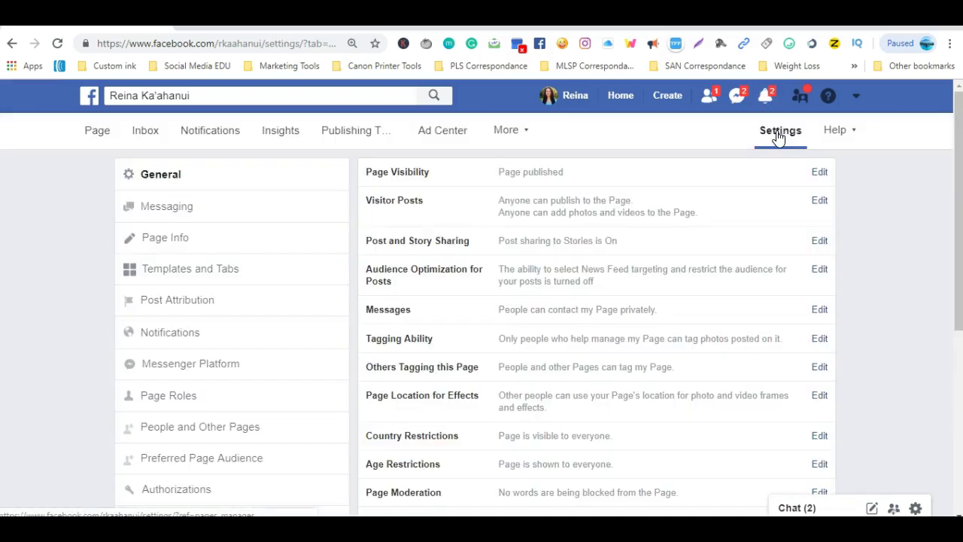
click(180, 365)
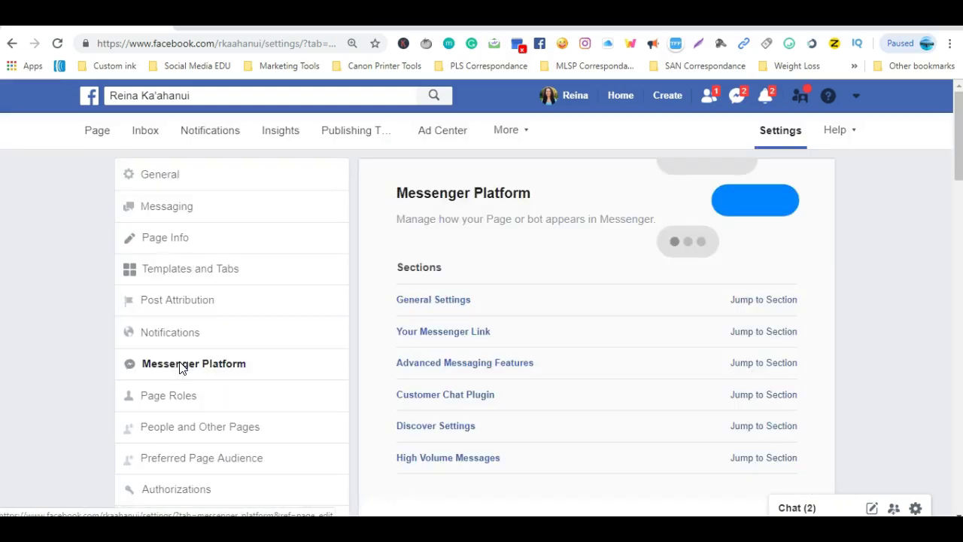
Toggle Discover Visibility to Hide and back to Show
scroll(643, 361, down, 15)
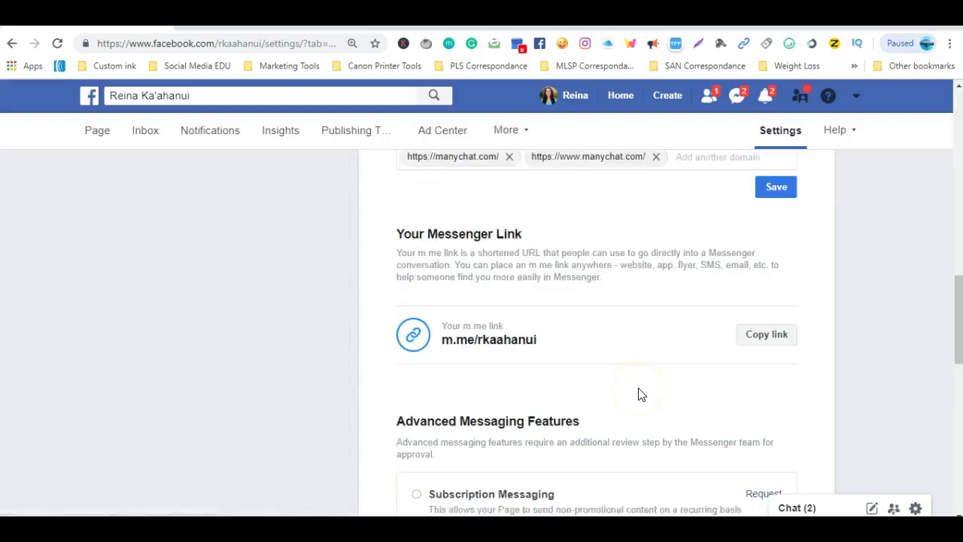
scroll(638, 395, down, 4)
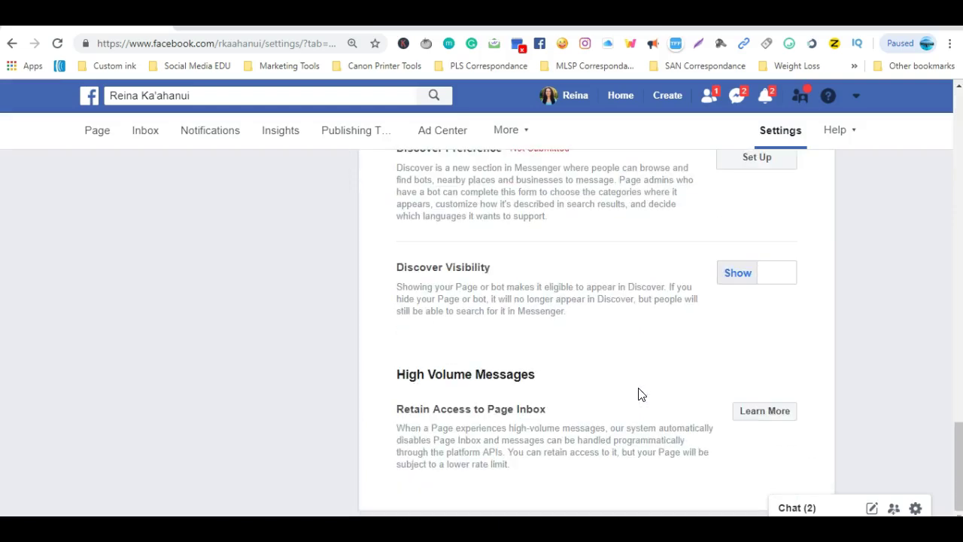
click(778, 271)
click(753, 277)
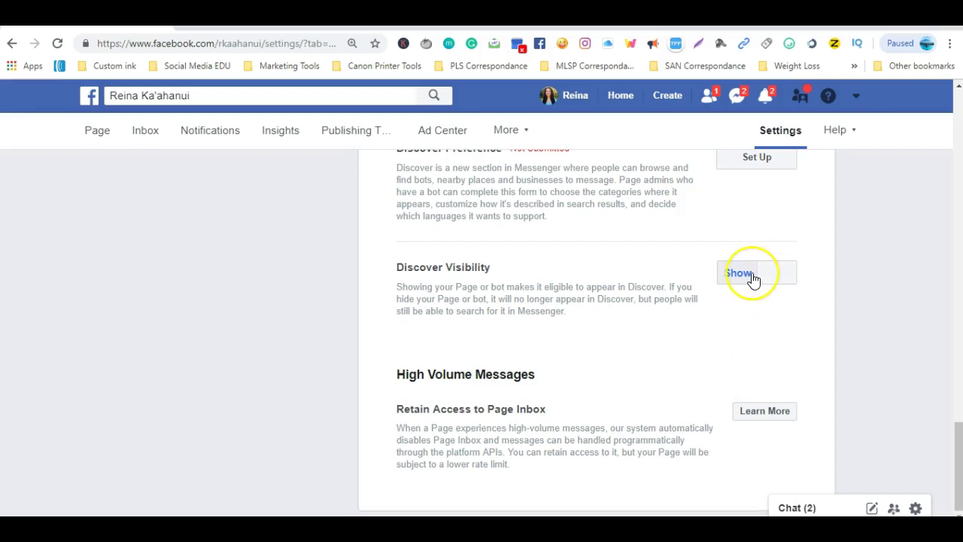
click(787, 280)
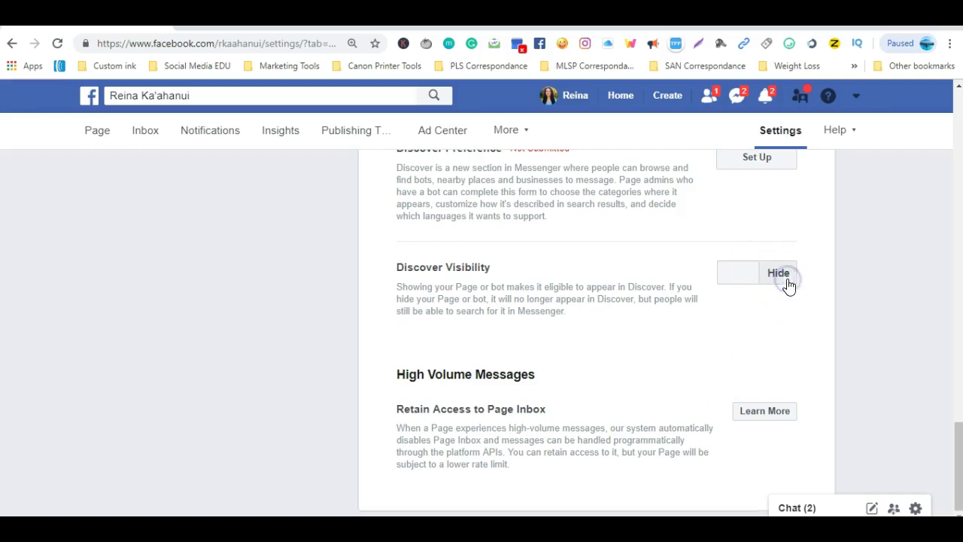
click(735, 278)
scroll(705, 391, up, 20)
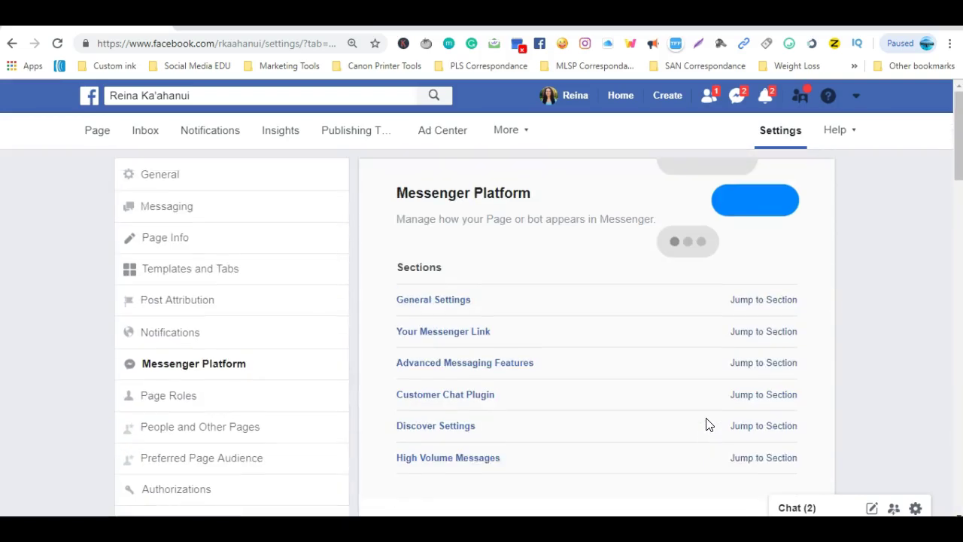
In General settings, keep 'Allow people to contact my Page privately' checked for Messages and save
click(166, 184)
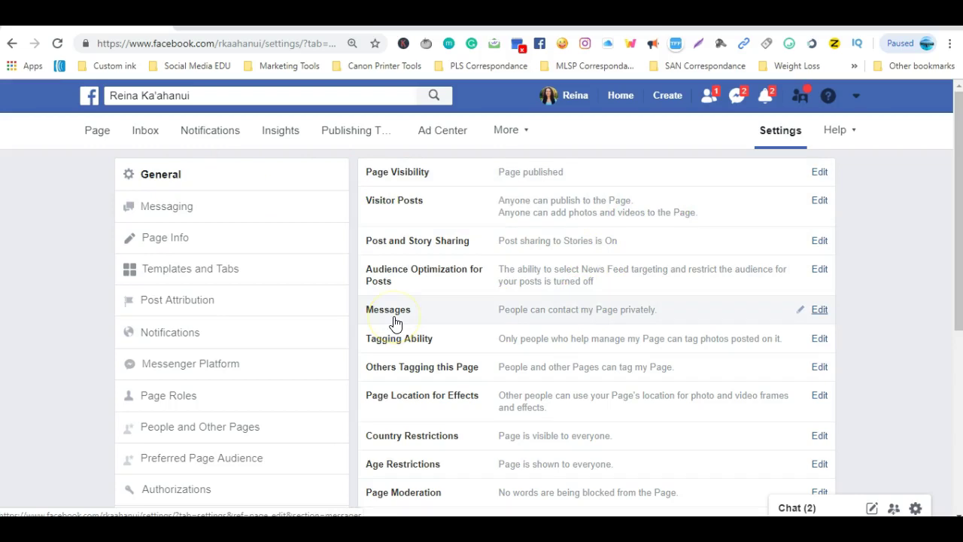
click(523, 310)
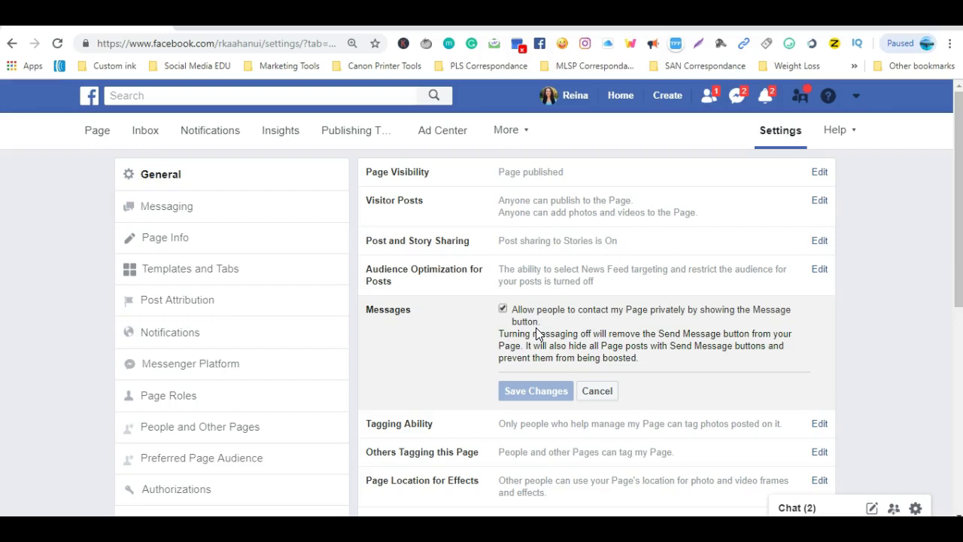
click(502, 309)
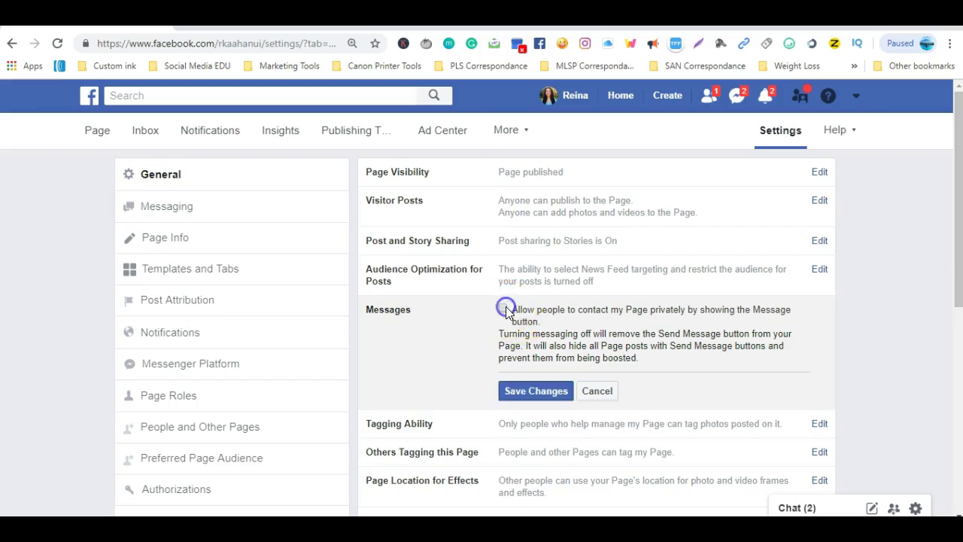
click(504, 309)
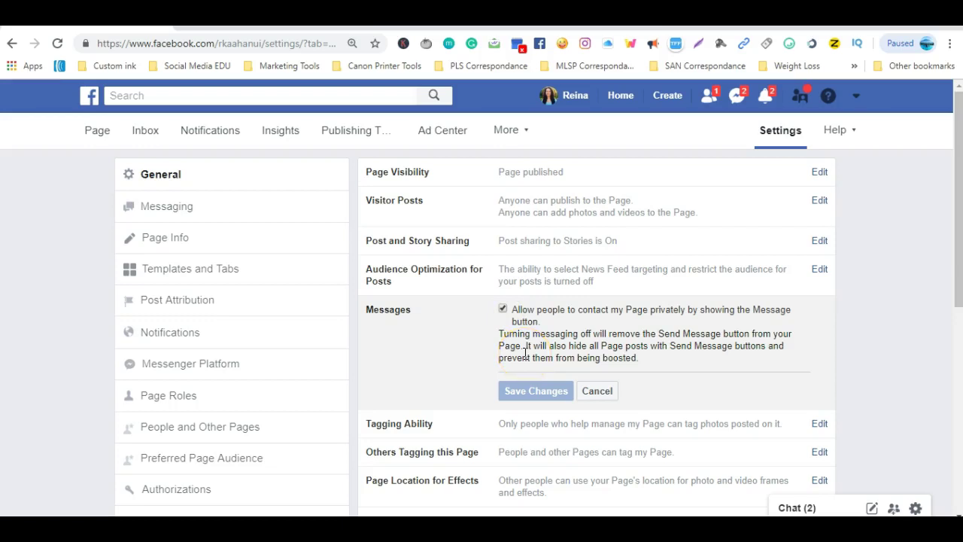
click(530, 394)
scroll(757, 279, down, 6)
scroll(324, 383, up, 6)
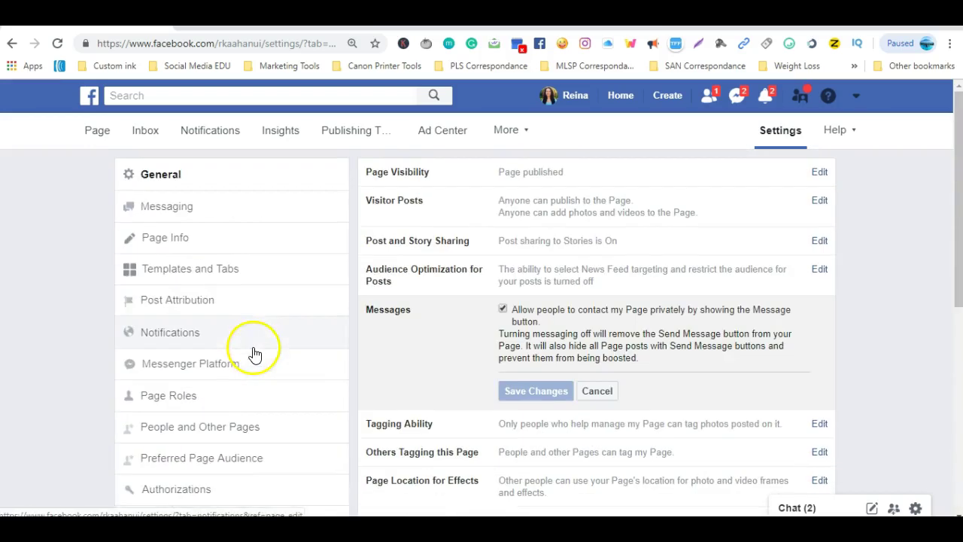
Switch the business page to View as Page Visitor from the ... menu
click(99, 135)
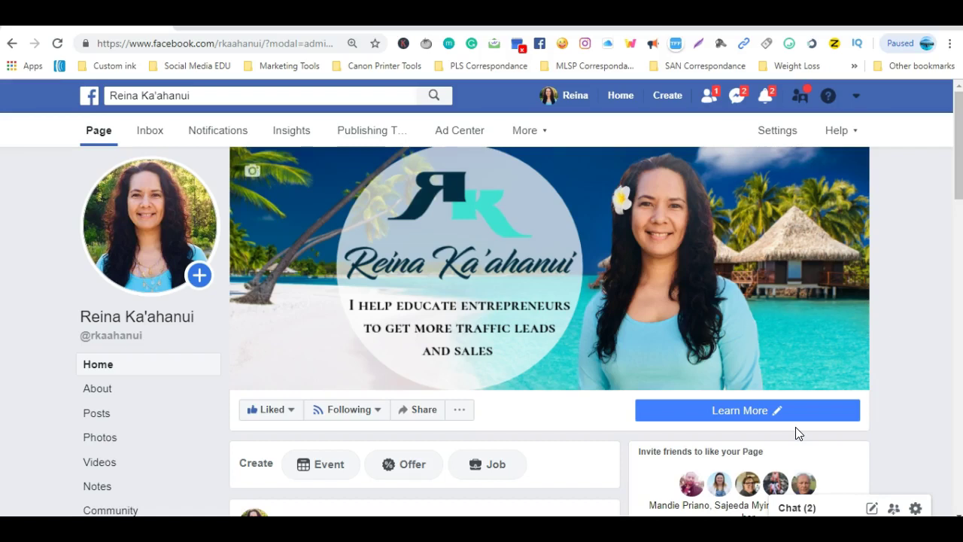
click(458, 412)
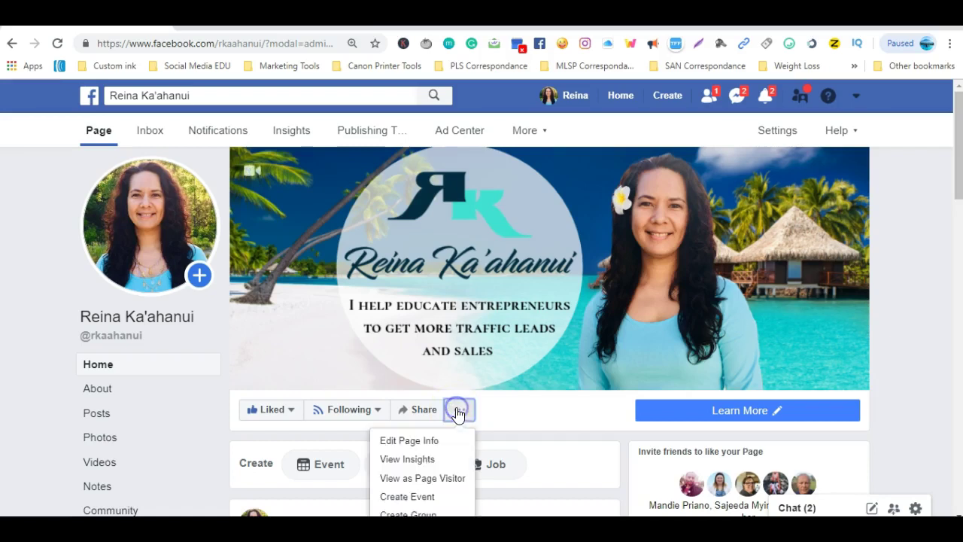
click(436, 481)
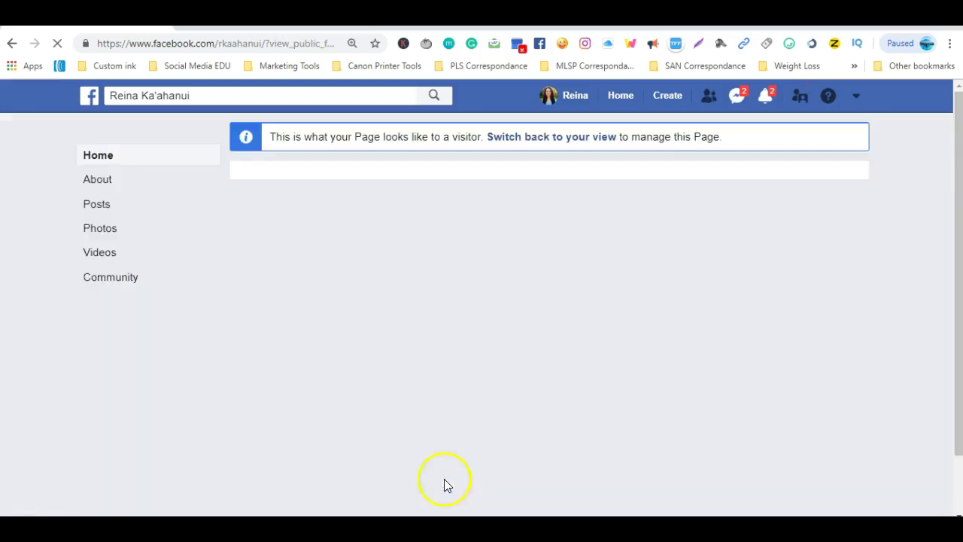